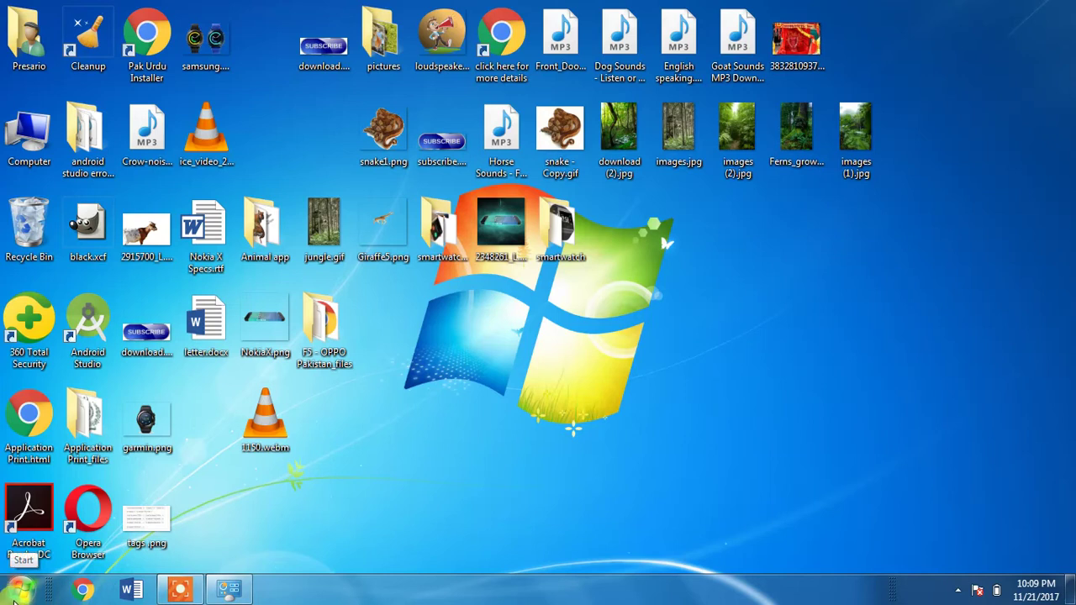
- Open Devices and Printers from the Start menu
left_click(13, 599)
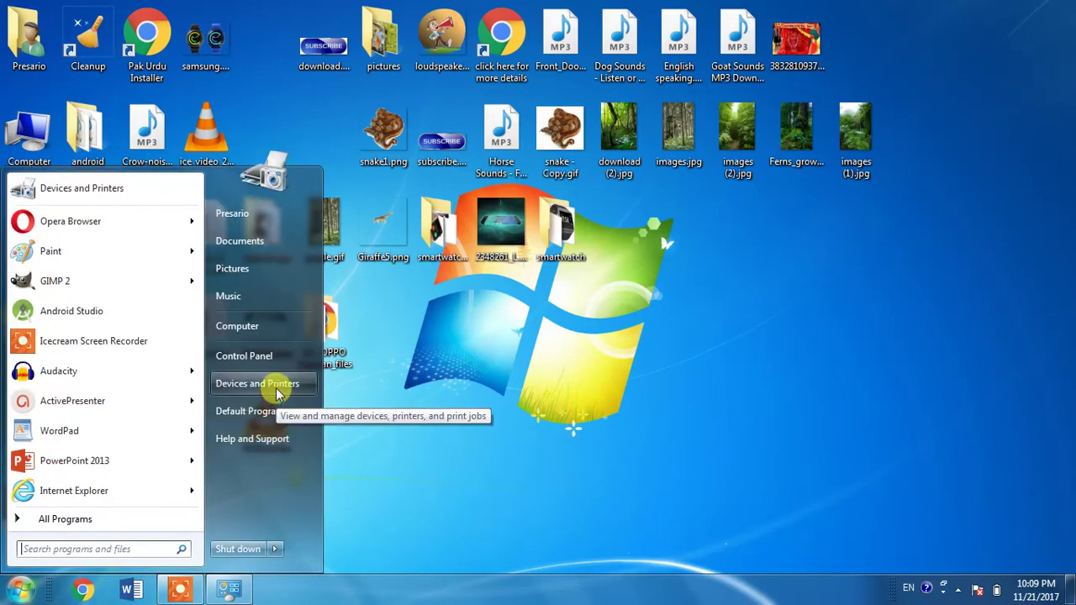
left_click(279, 391)
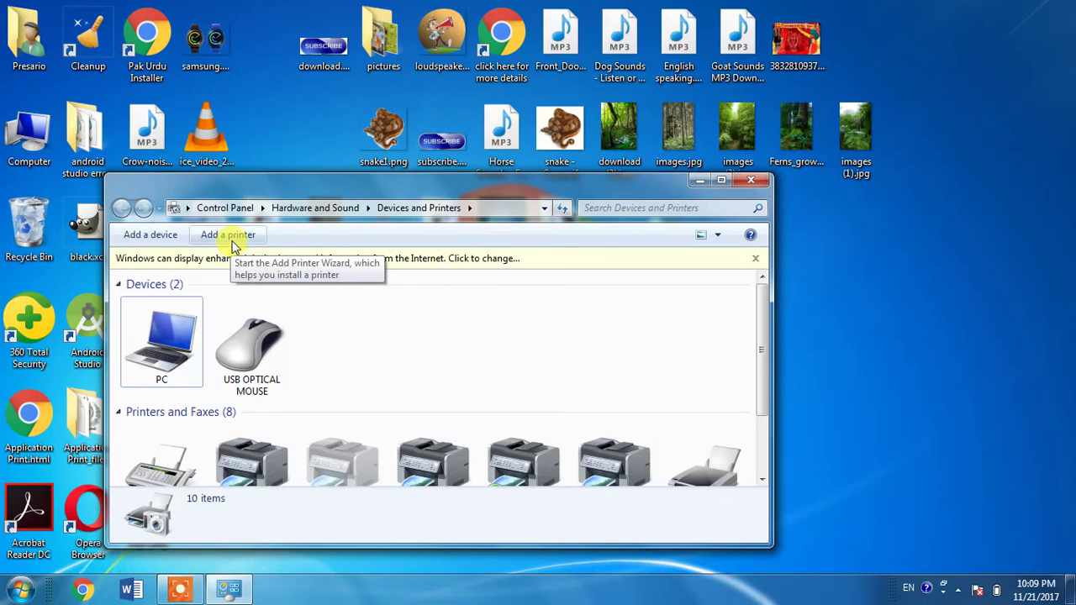
- Start the Add Printer wizard for a local printer and move the wizard down-left
left_click(236, 242)
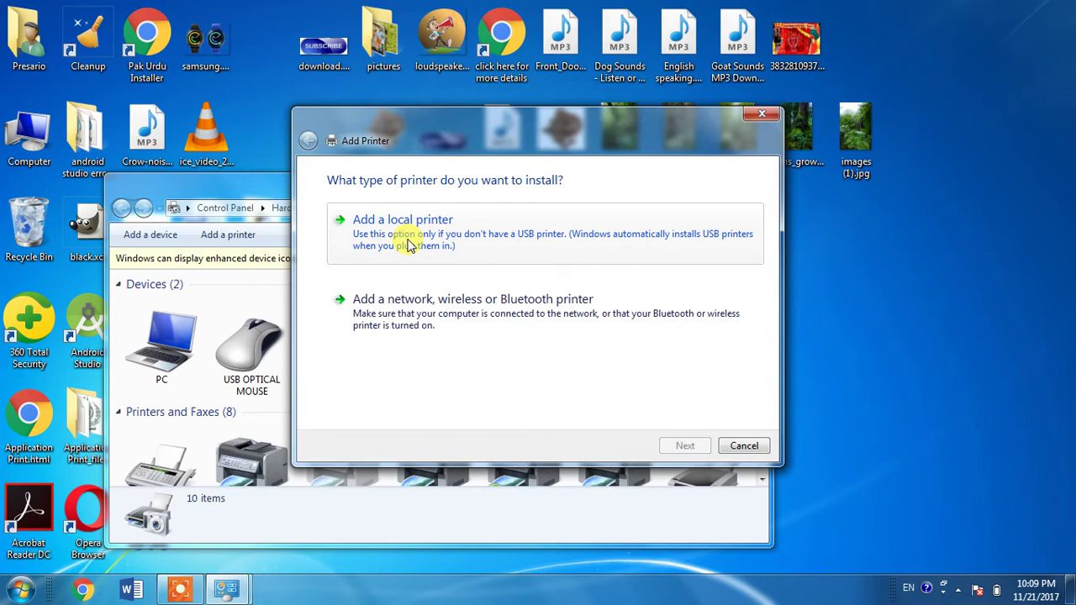
left_click(410, 244)
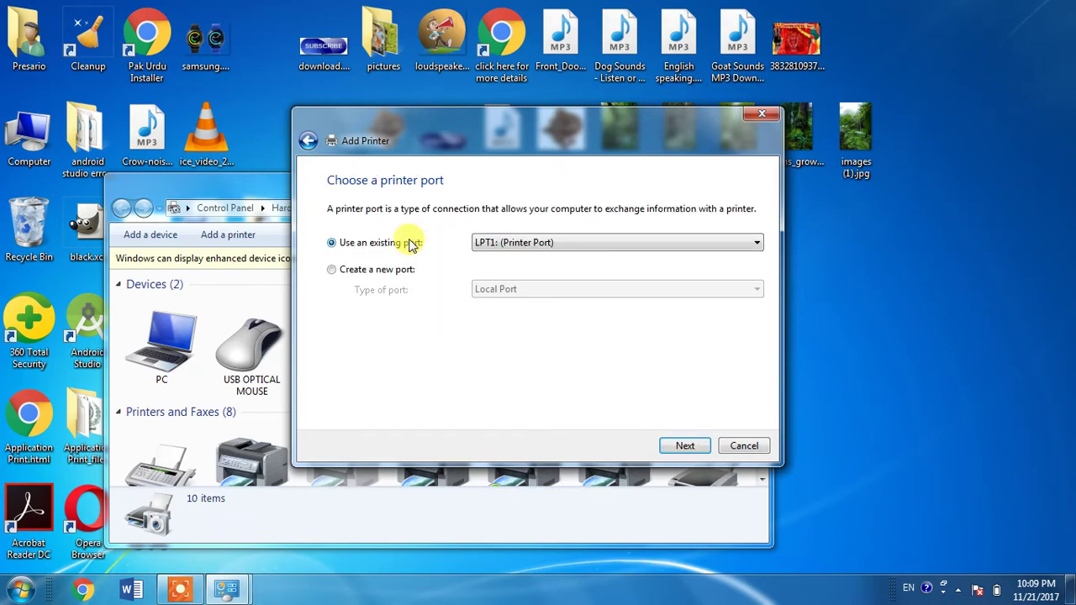
left_click_drag(526, 137, 390, 243)
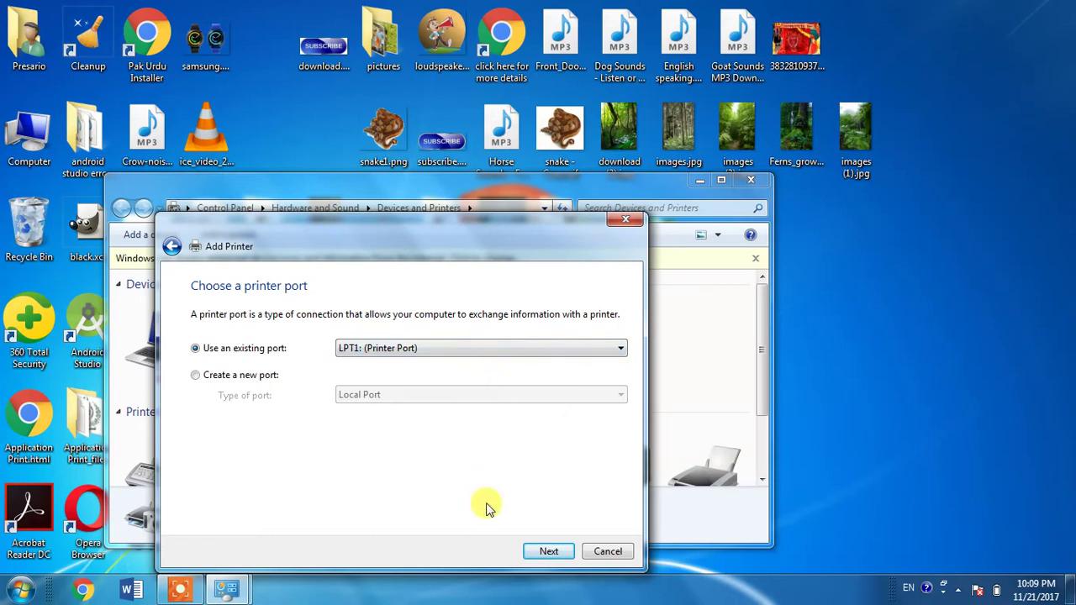
- Accept the existing LPT1 port and continue to the driver page
left_click(539, 551)
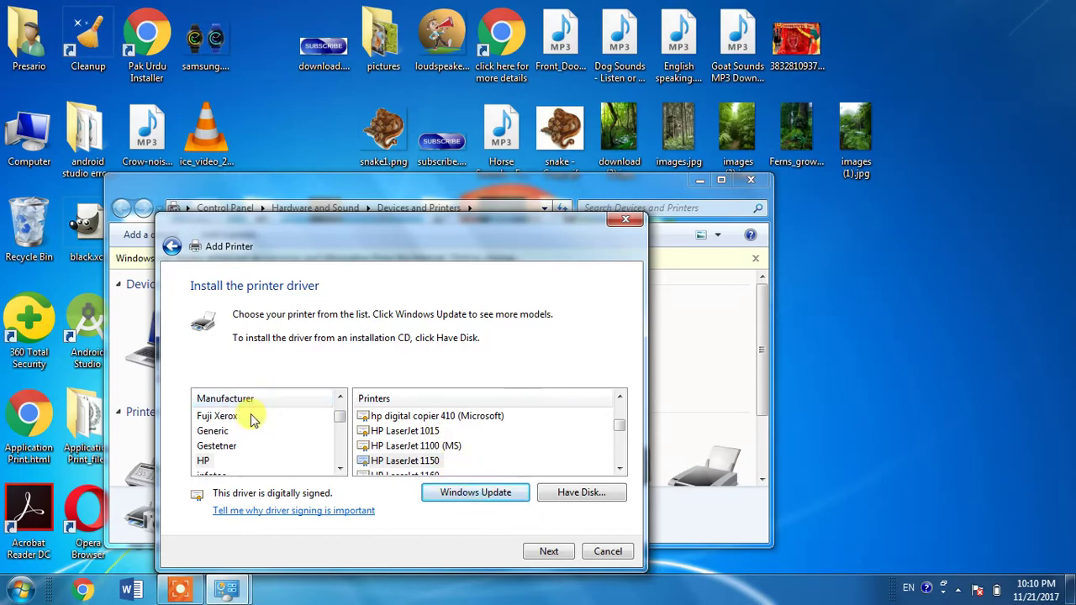
- Select HP in the Manufacturer list
left_click(204, 462)
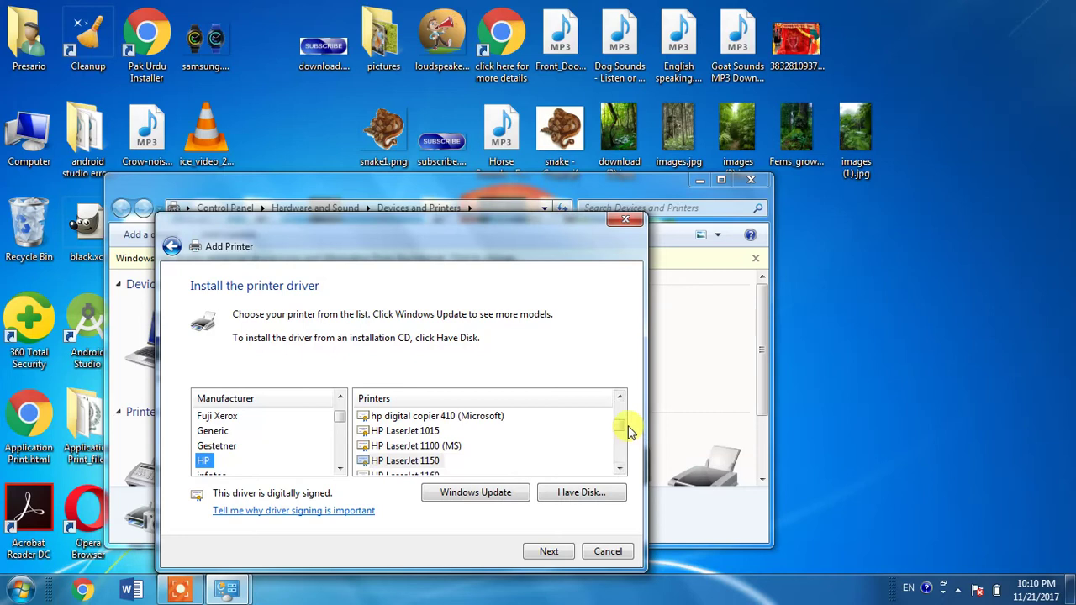
mouse_move(620, 430)
left_mouse_down()
mouse_move(625, 461)
mouse_move(620, 451)
left_mouse_up()
scroll(625, 463, "down", 2)
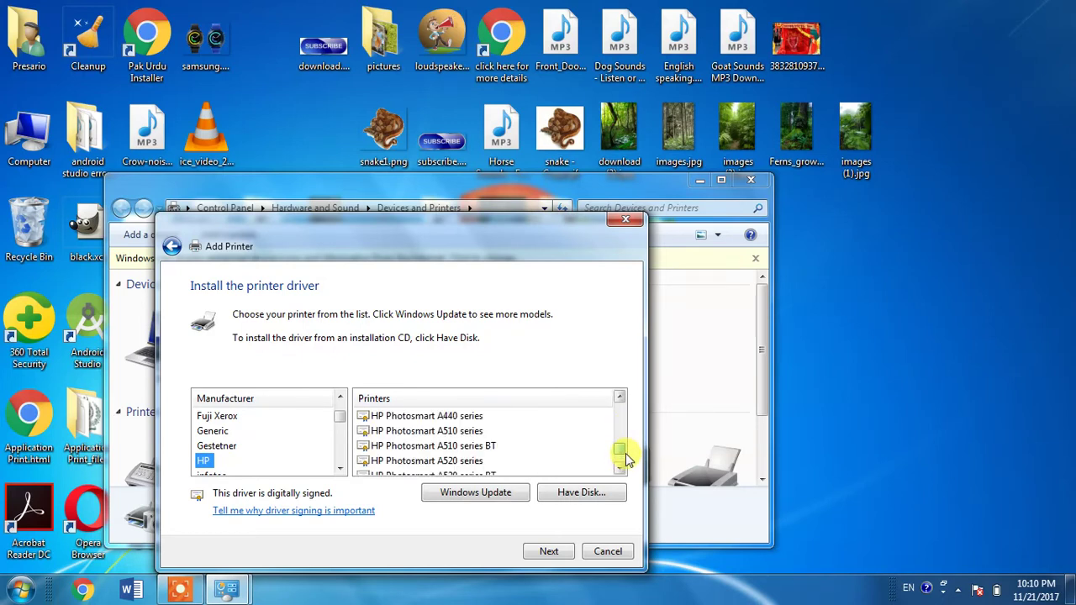
- Scroll the Printers list until HP LaserJet 1160 is visible
left_click(622, 397)
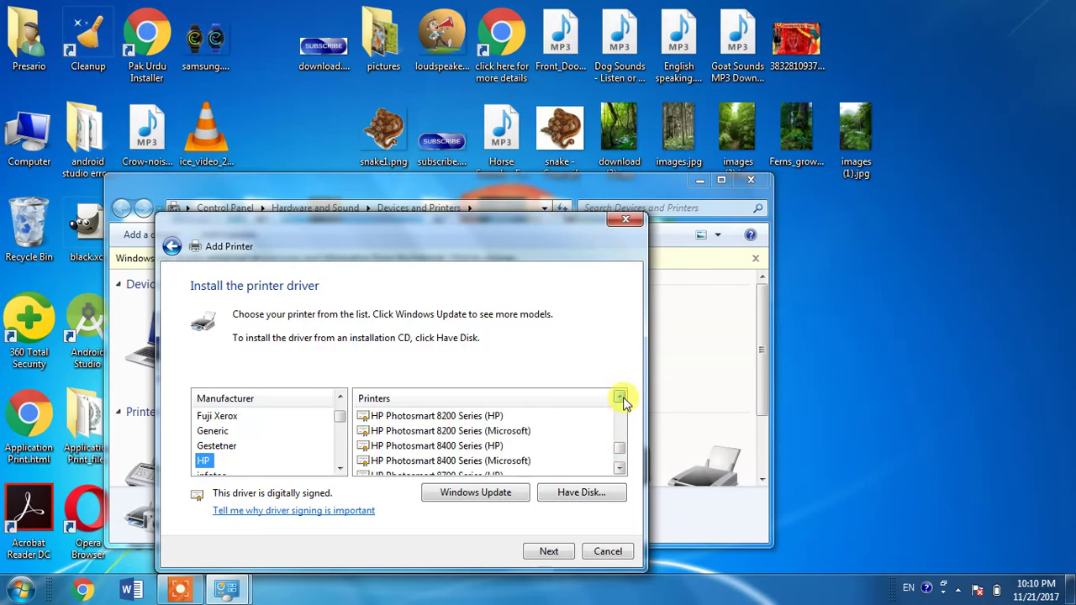
left_click(621, 397)
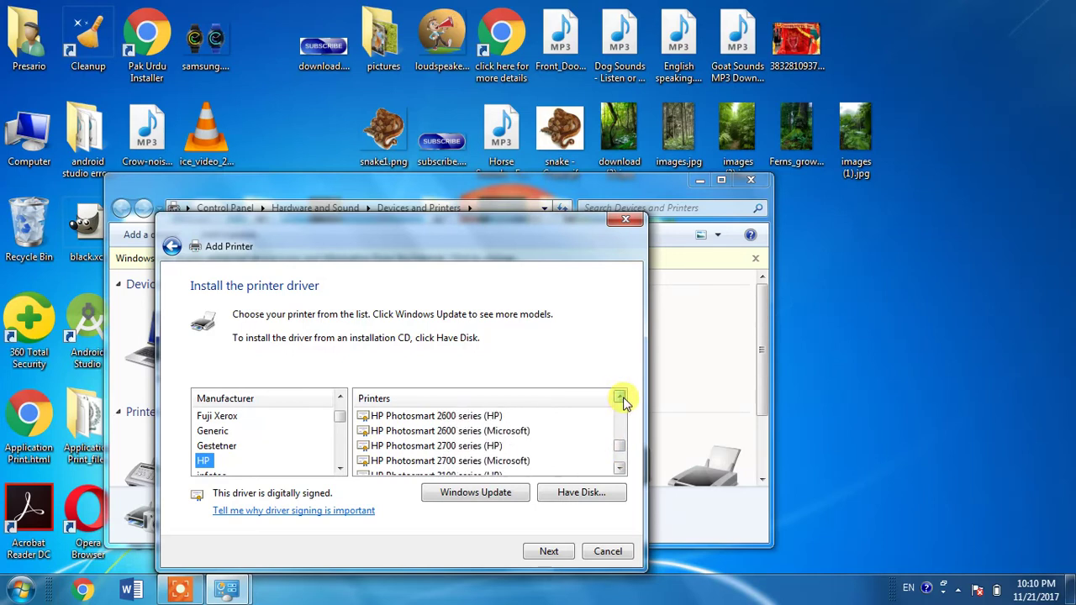
left_click(622, 397)
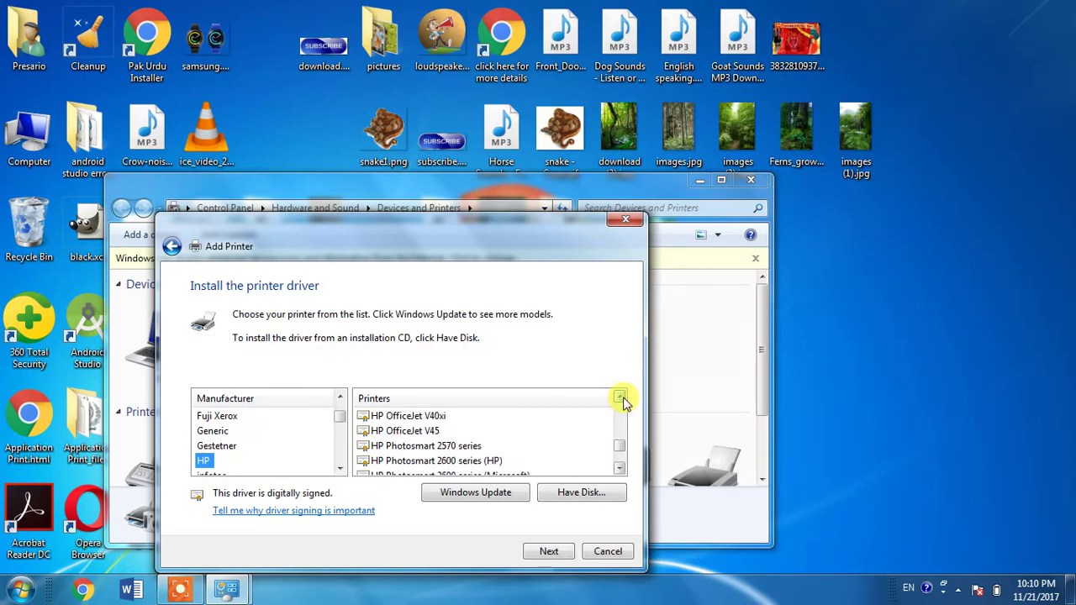
left_click(621, 397)
left_click(621, 396)
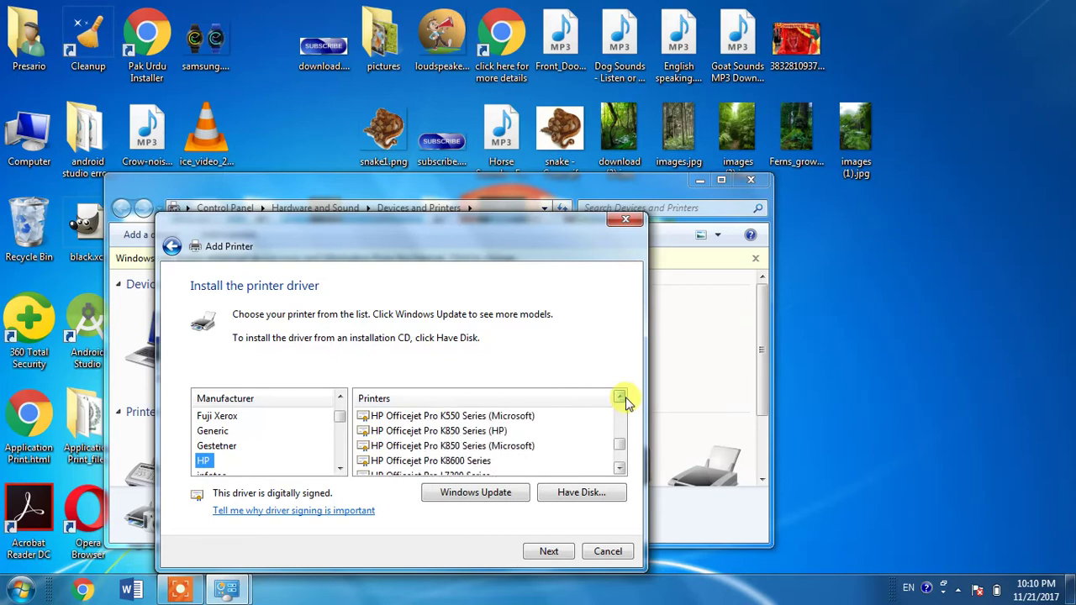
left_click(622, 397)
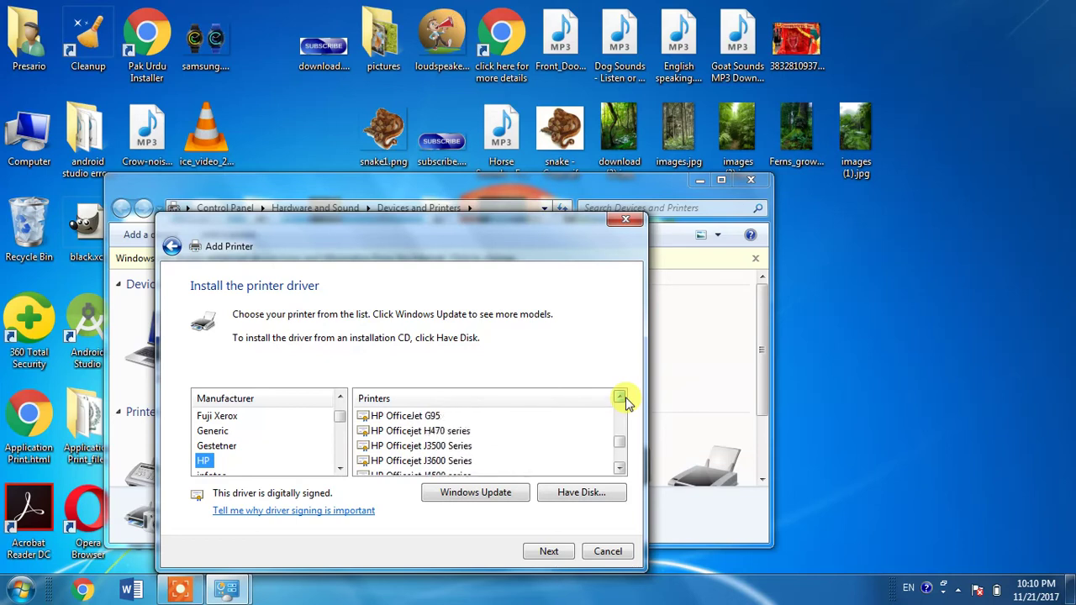
left_click(621, 397)
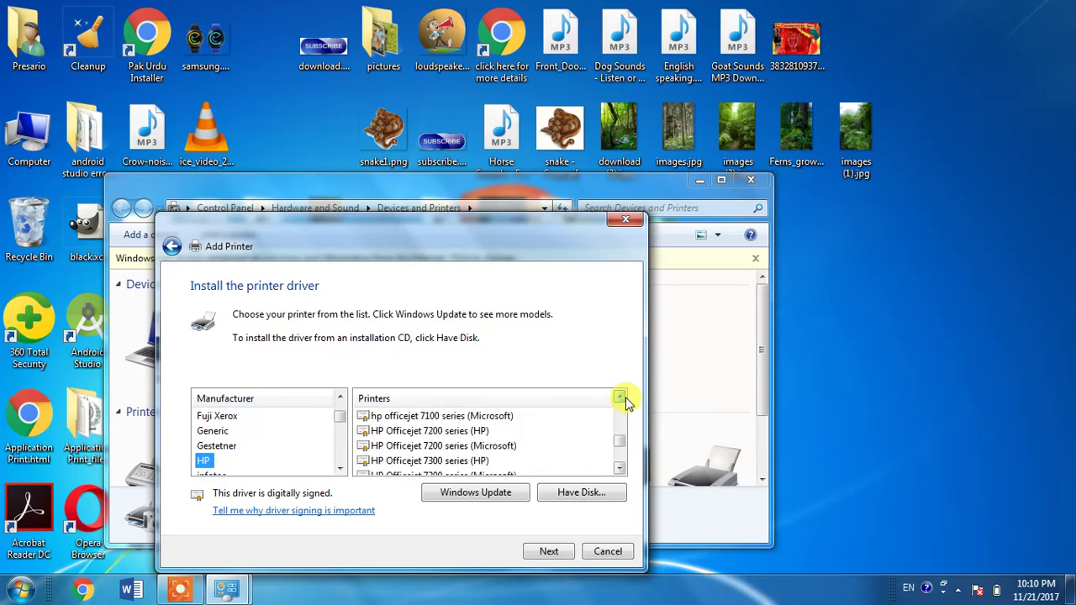
left_click(621, 397)
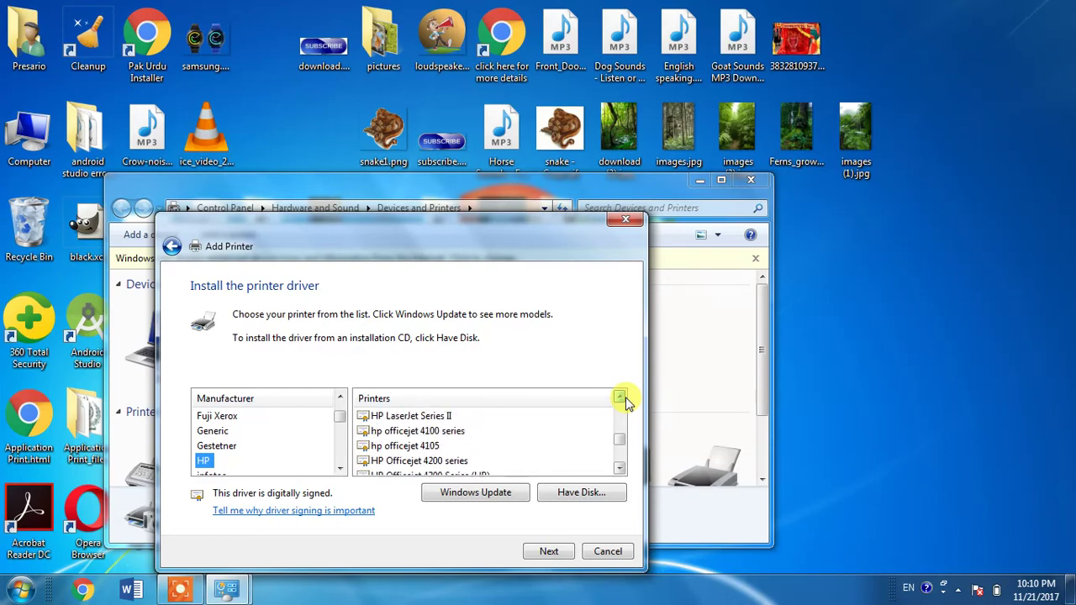
left_click(621, 397)
left_click(621, 397)
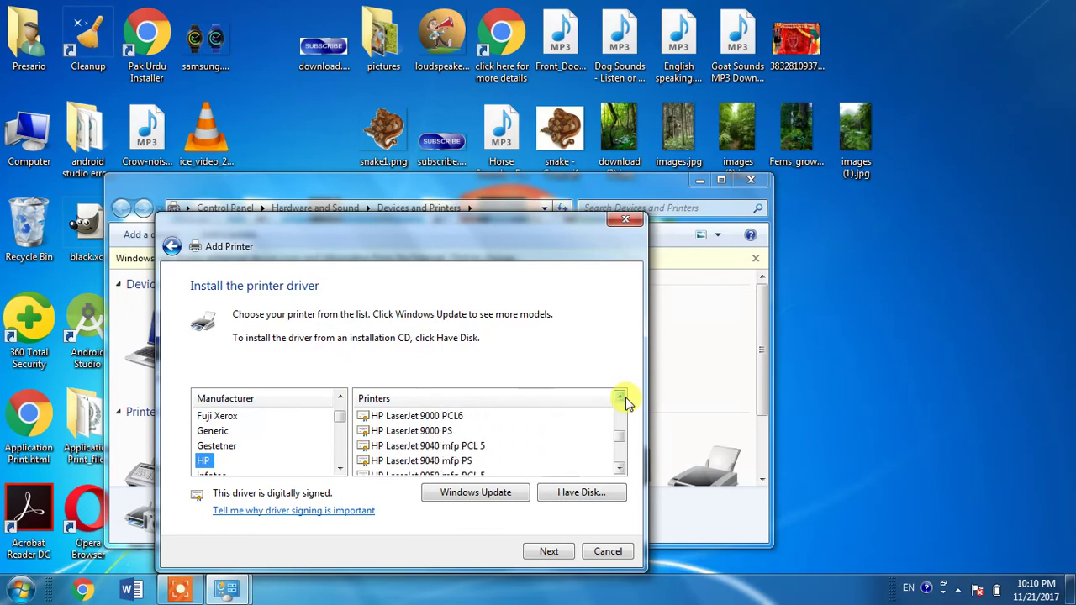
left_click(622, 397)
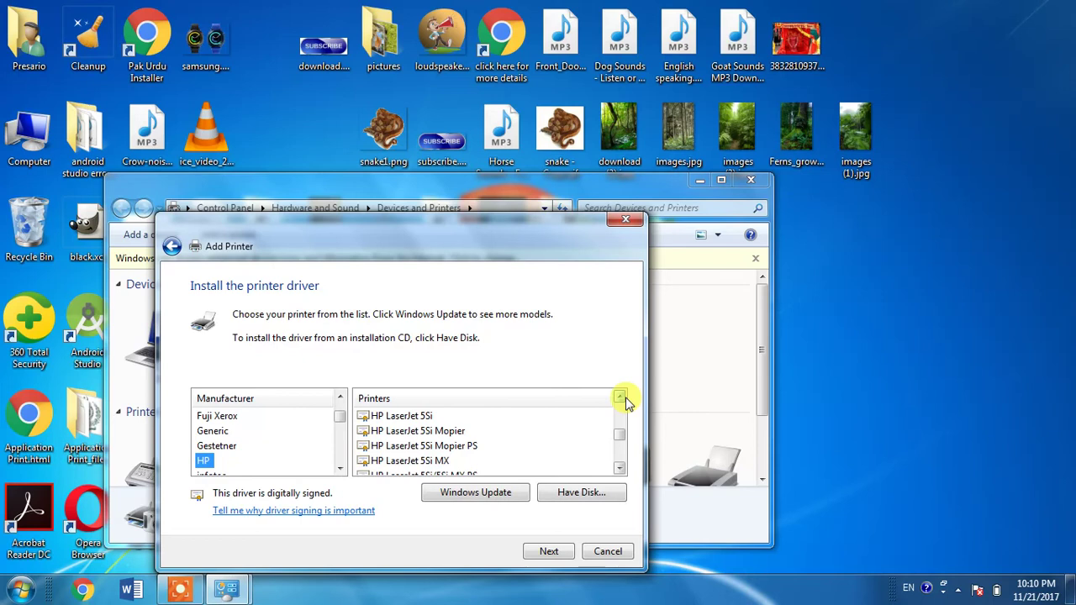
left_click(621, 397)
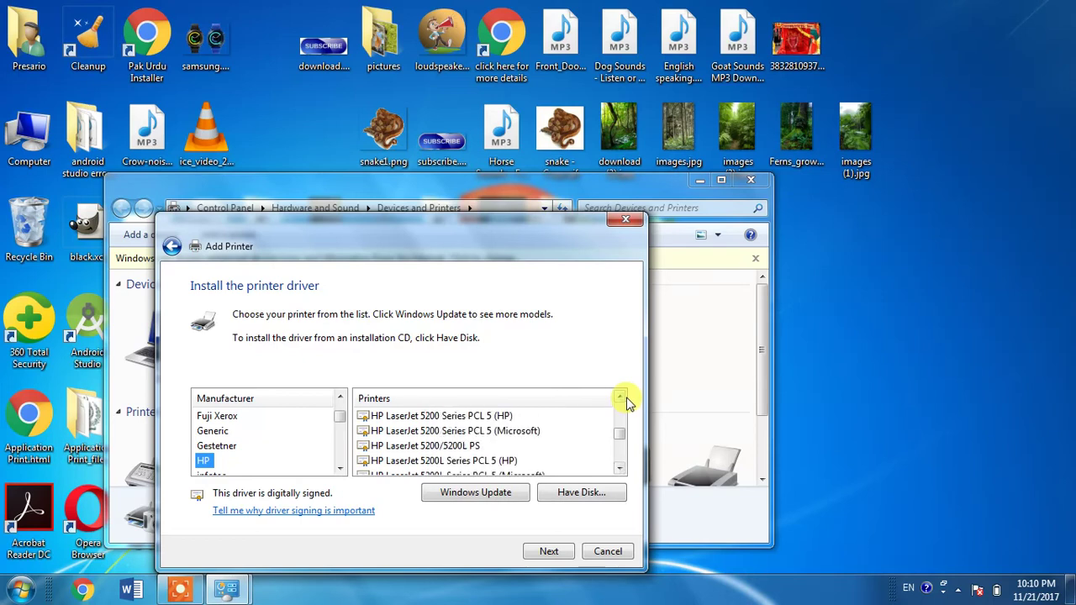
left_click(622, 397)
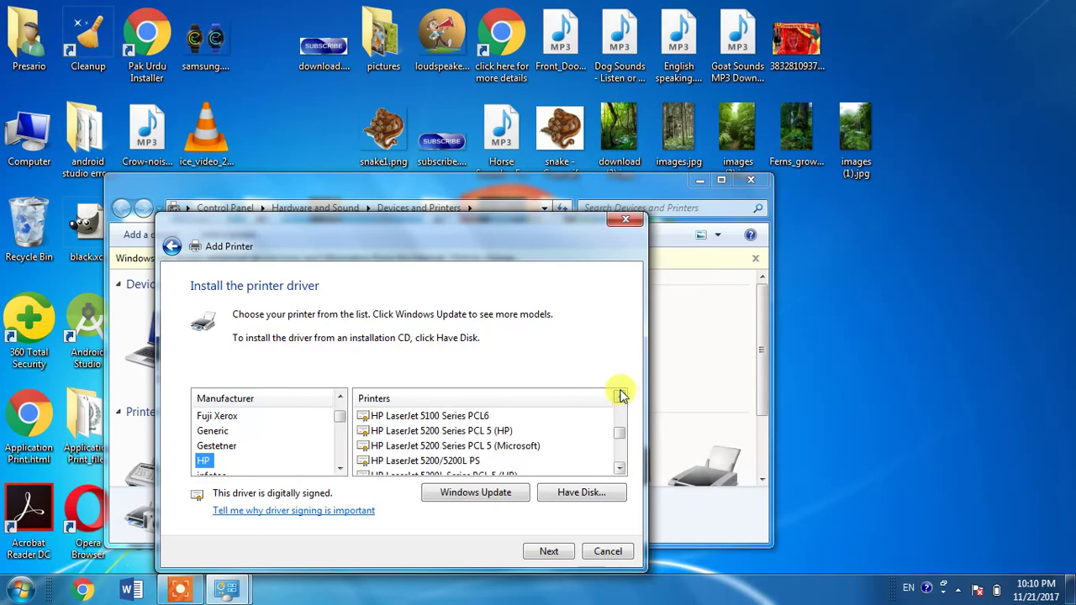
left_click(621, 397)
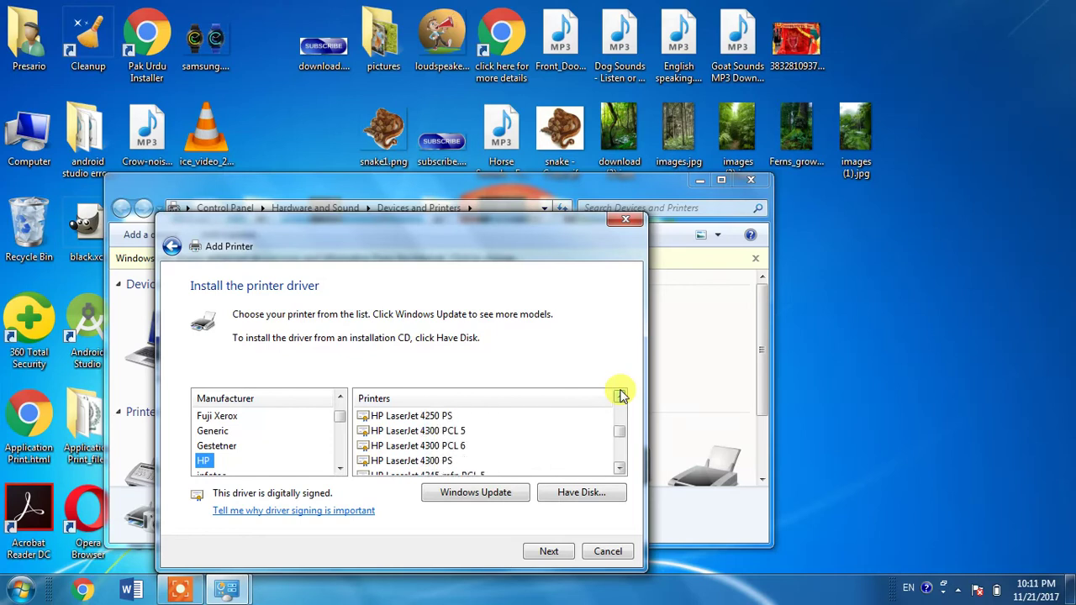
left_click(621, 397)
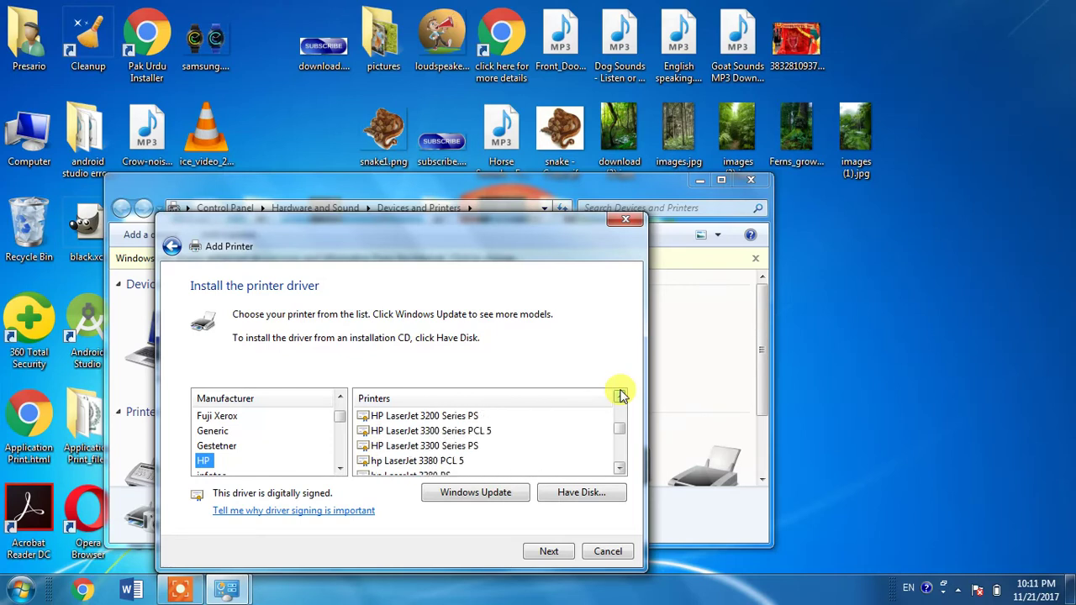
left_click(621, 397)
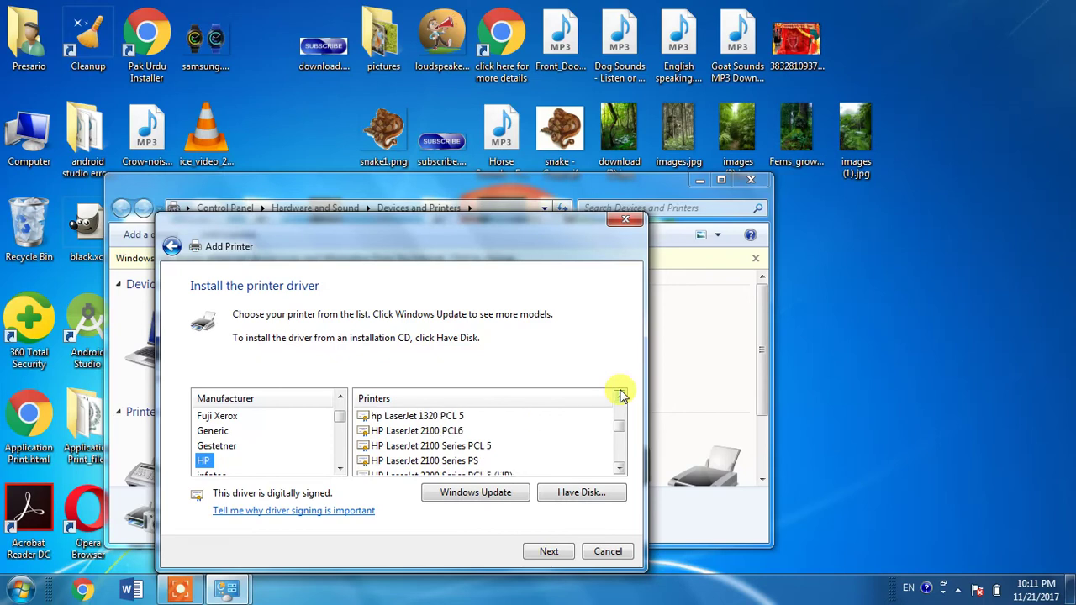
left_click(622, 468)
left_click(622, 468)
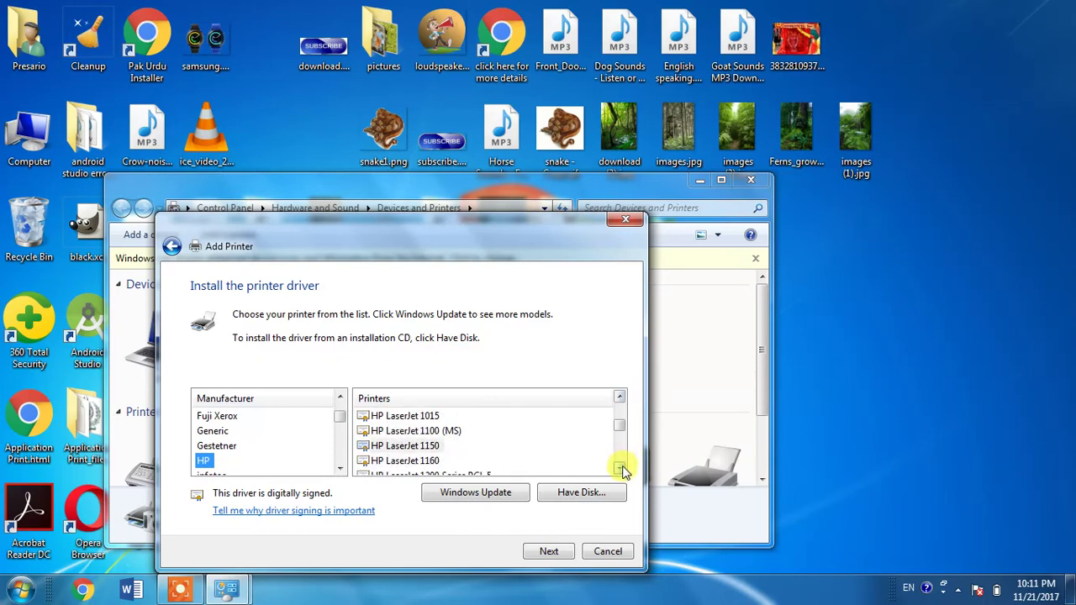
- Select the HP LaserJet 1160 driver and continue to the printer-name page
left_click(411, 463)
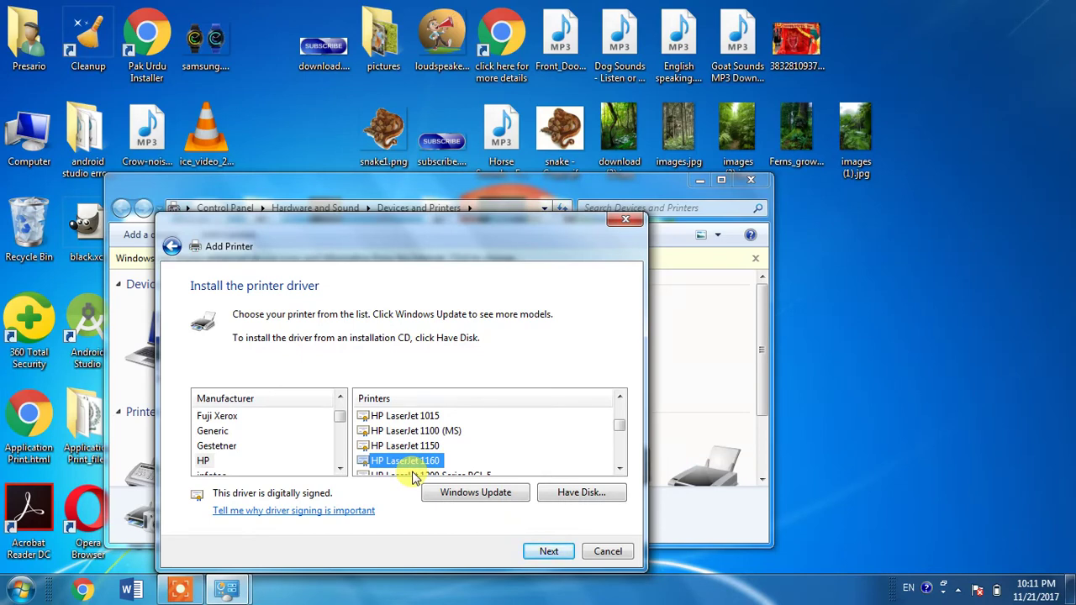
left_click(572, 550)
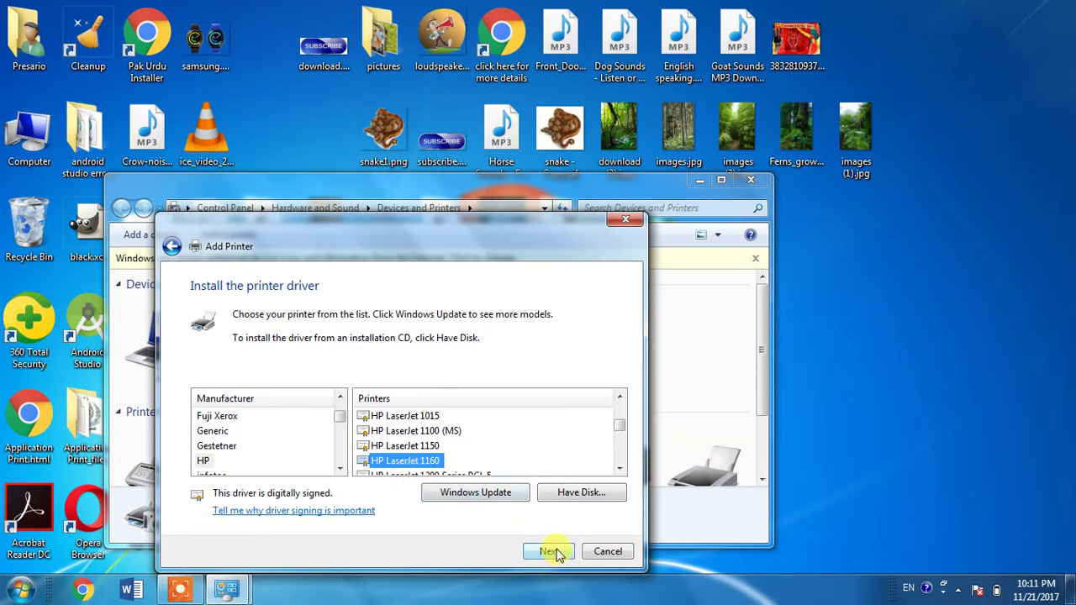
left_click(559, 552)
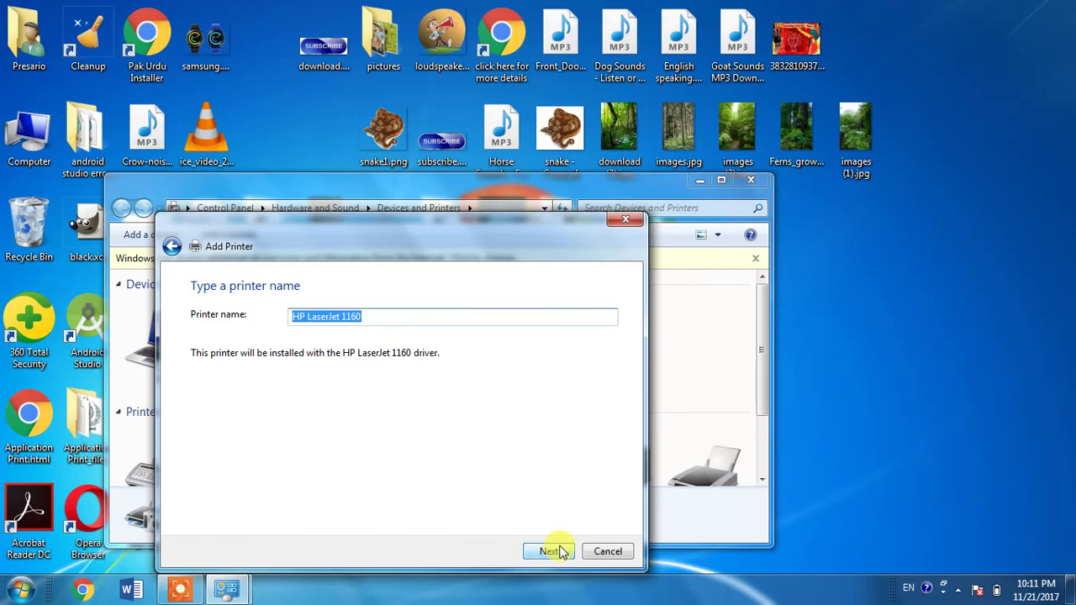
left_click(551, 551)
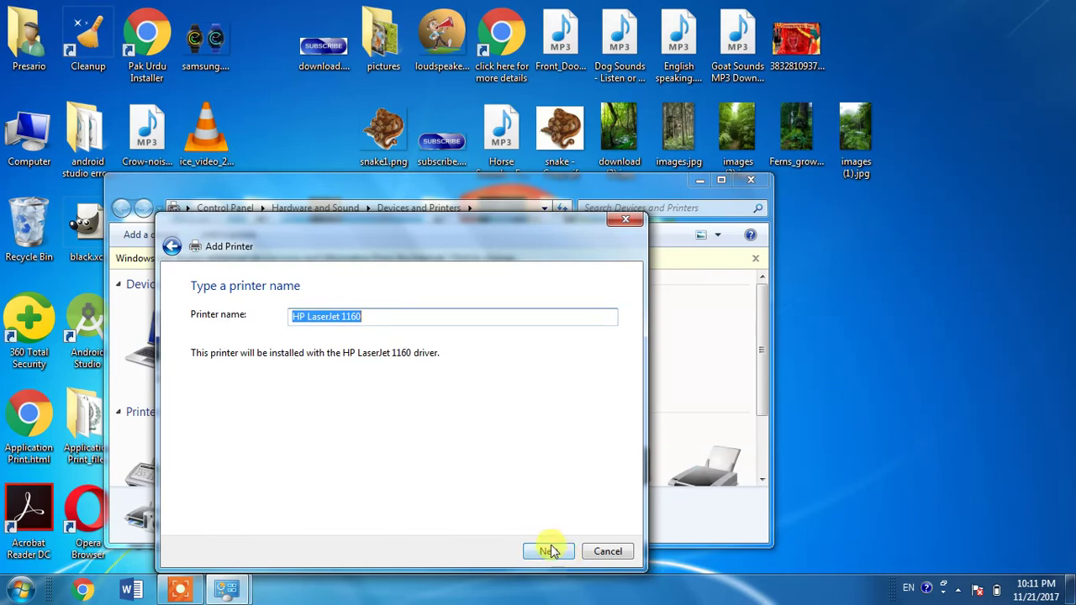